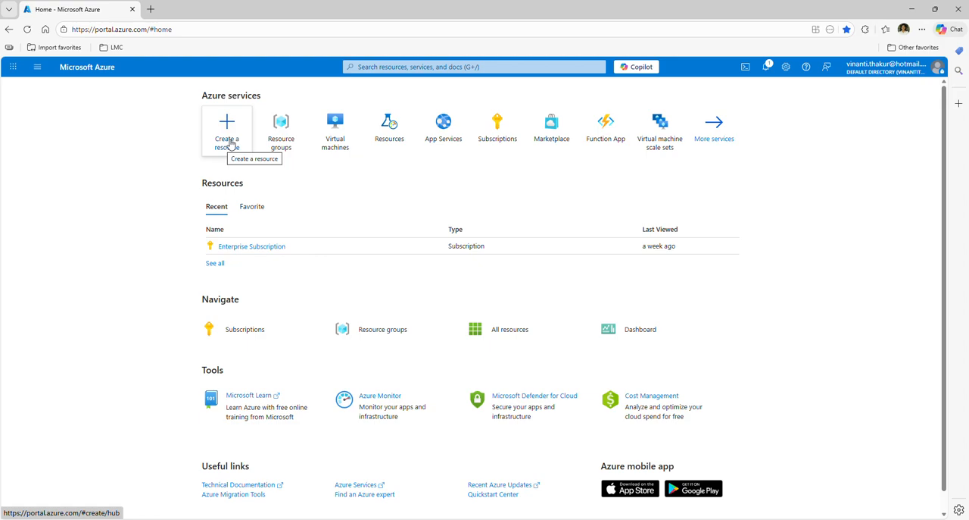
Step: Start creating a virtual machine and assign it a new resource group named IntroAzureRG
left_click(230, 145)
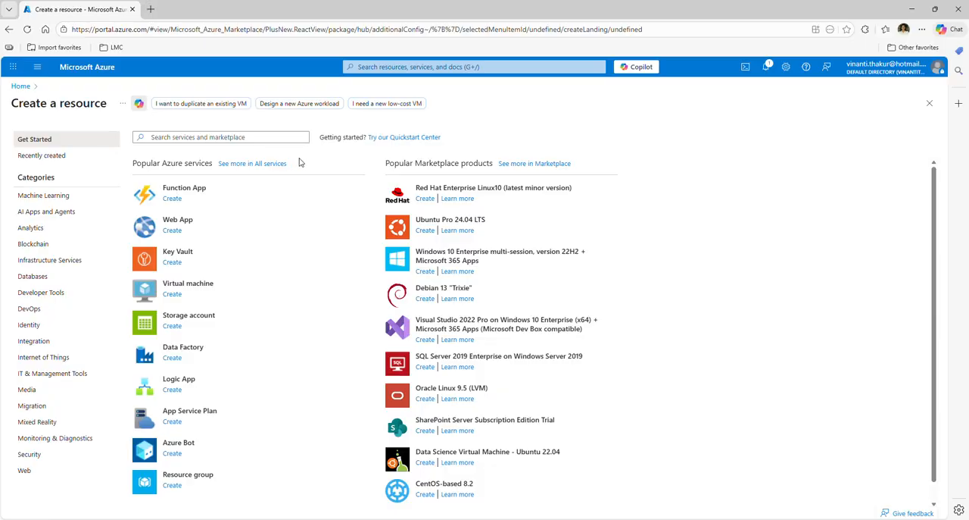
left_click(174, 294)
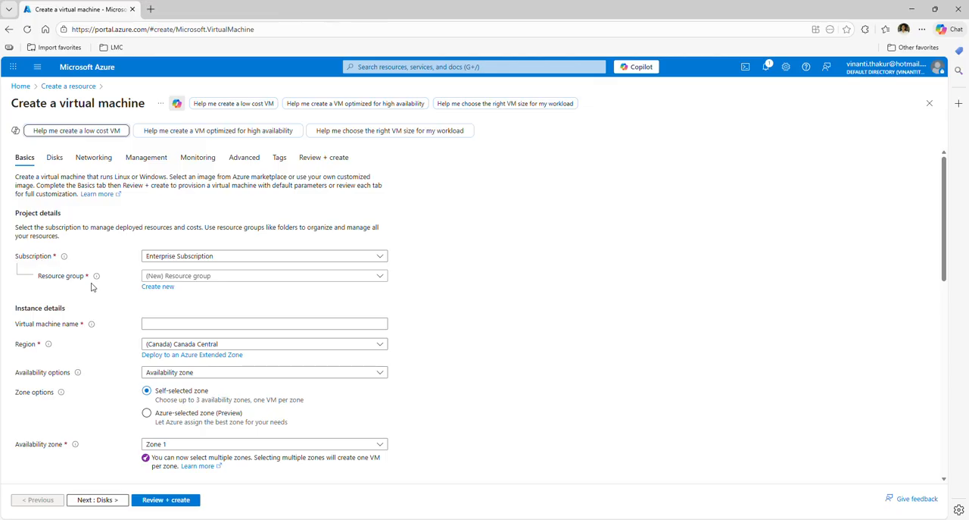
left_click(158, 287)
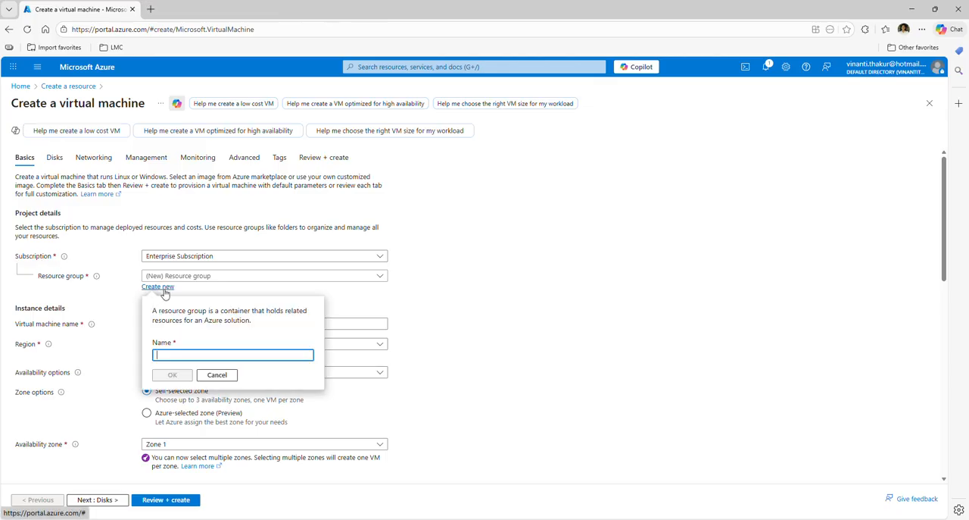
type("IntroAzureRG")
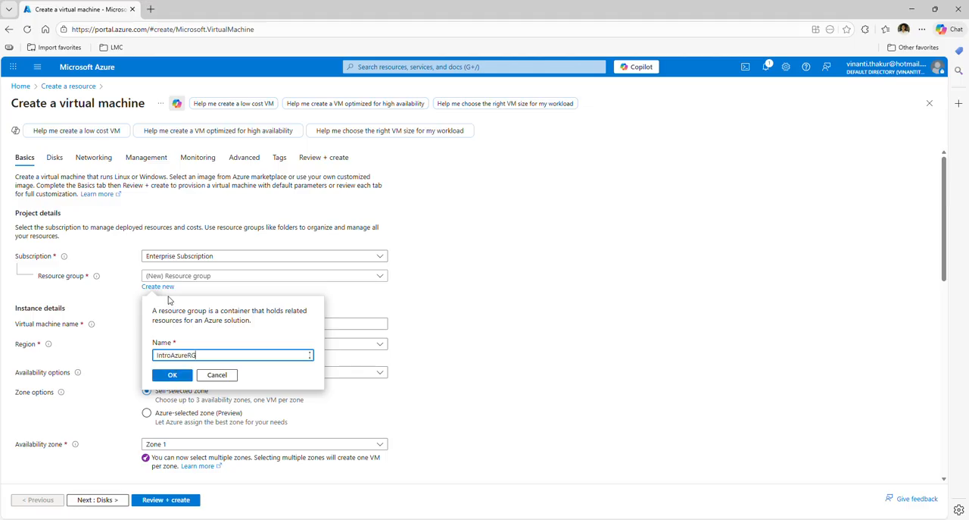
left_click(174, 377)
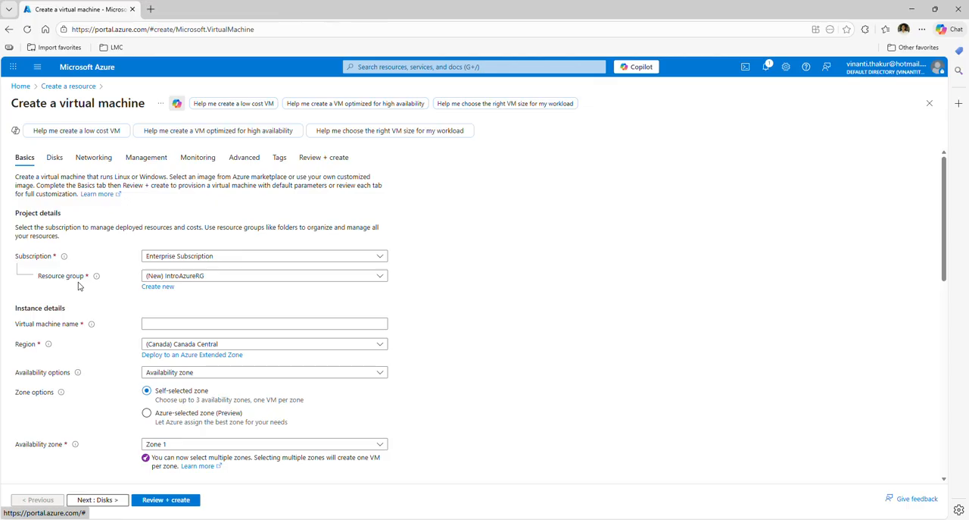
Step: Name the virtual machine my-VM in the instance details
left_click(168, 324)
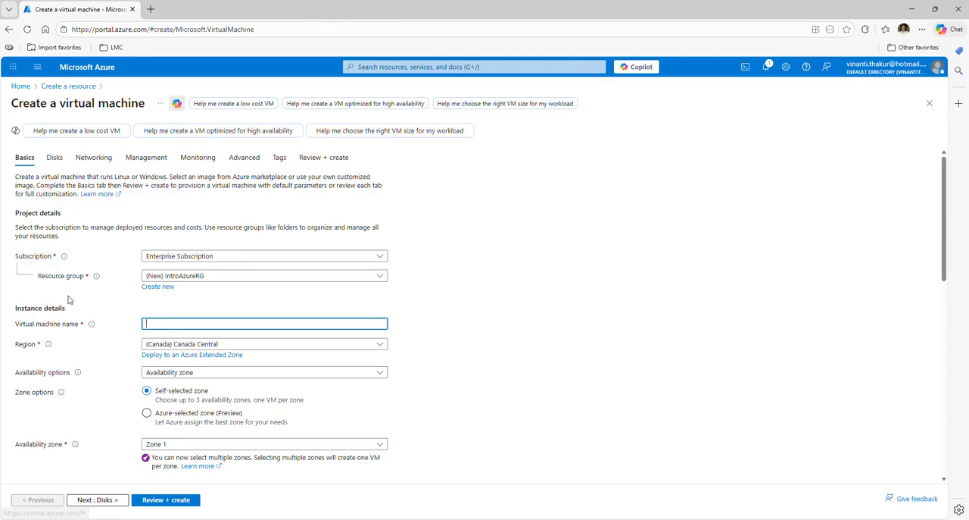
type("my-")
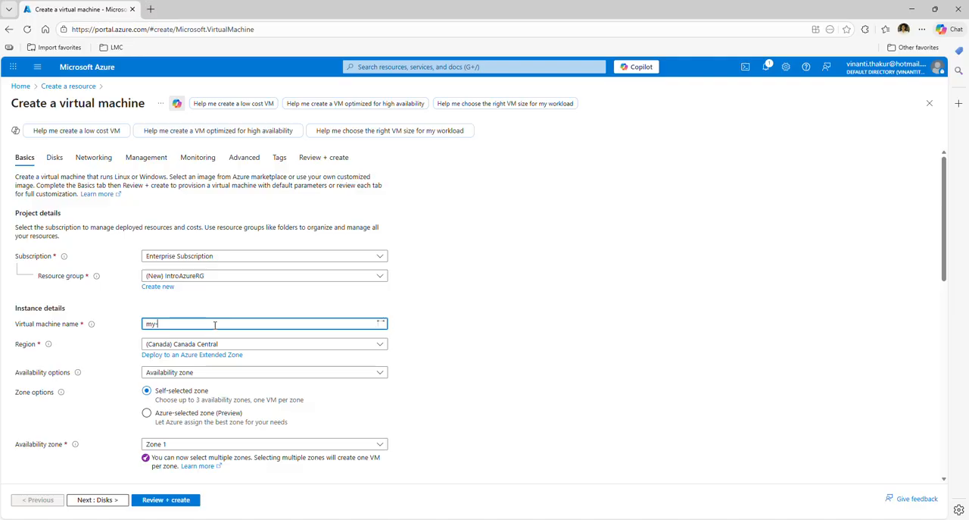
type("VM")
Step: Switch the administrator account to password authentication and enter azureuser as the username
scroll(434, 334, "down", 2)
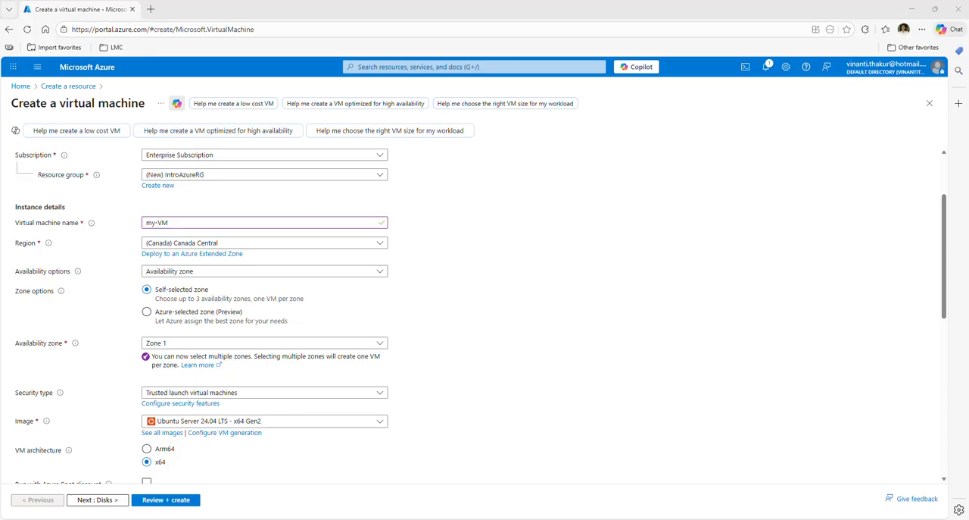
left_click(605, 390)
scroll(605, 390, "down", 2)
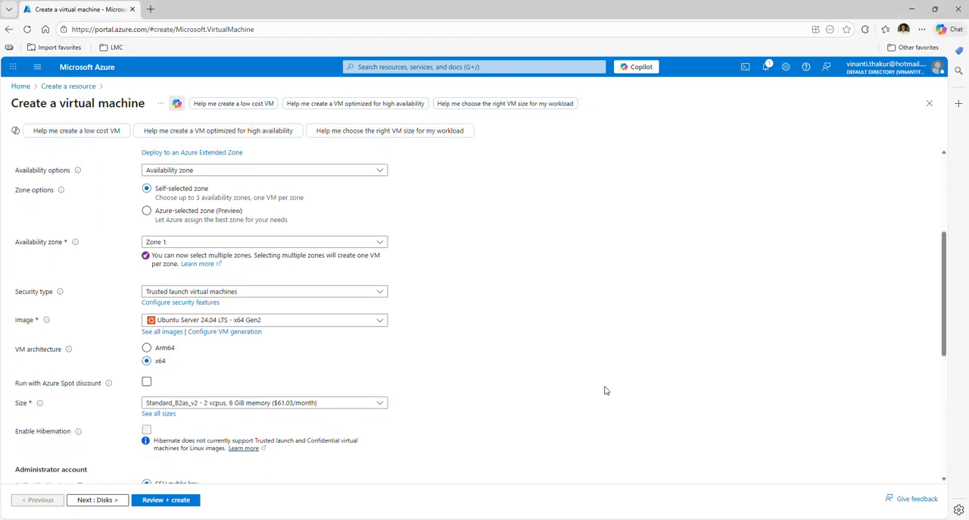
scroll(605, 390, "up", 1)
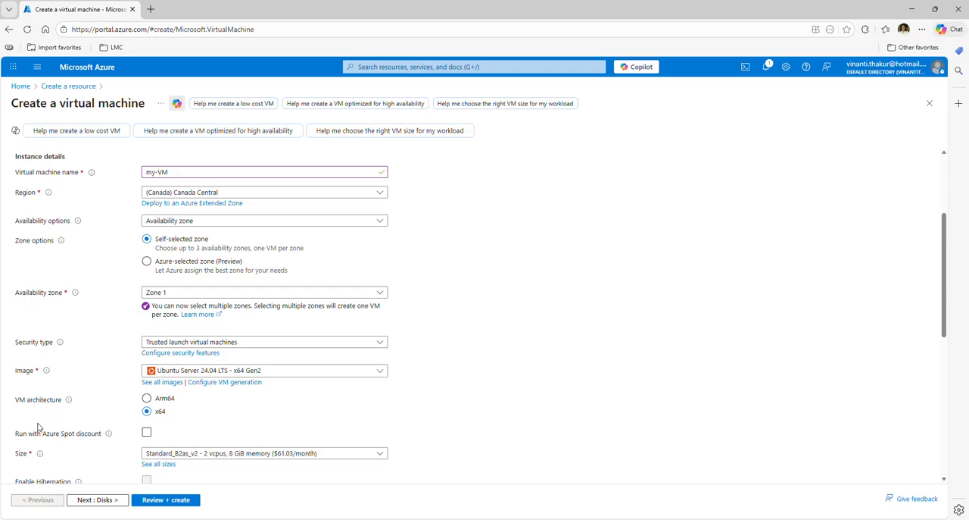
scroll(305, 412, "down", 5)
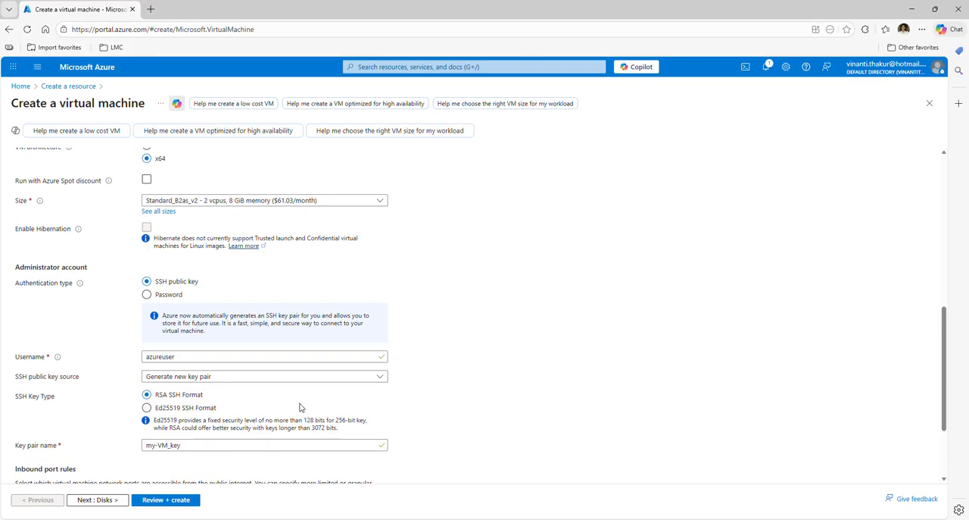
left_click(146, 293)
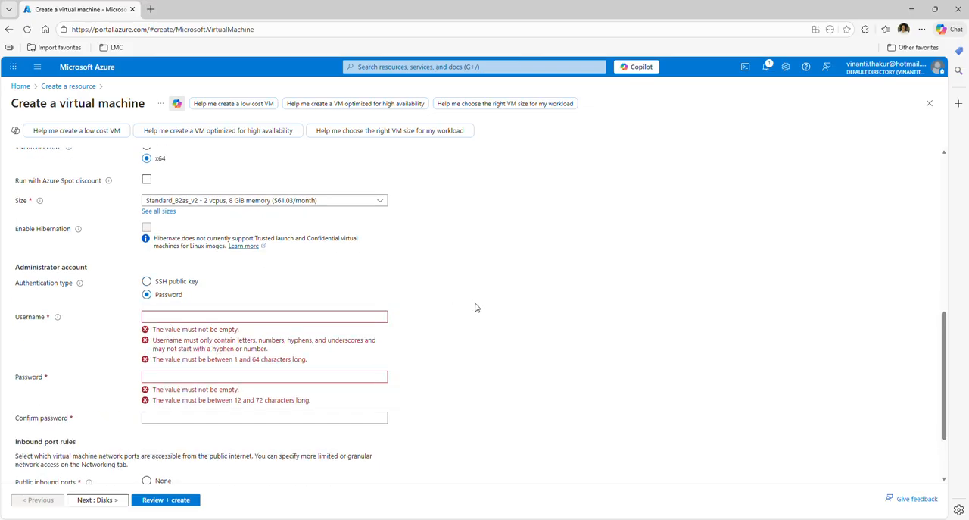
left_click(309, 316)
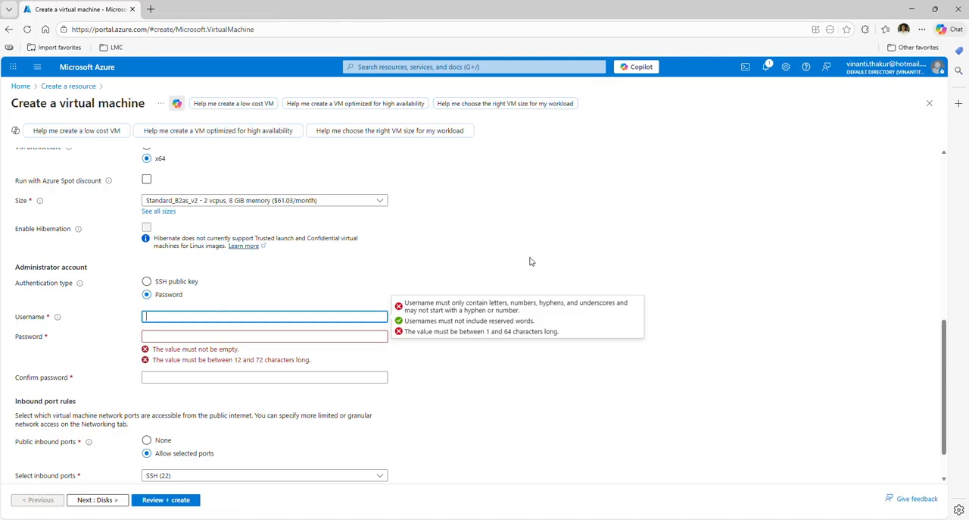
type("azureuser")
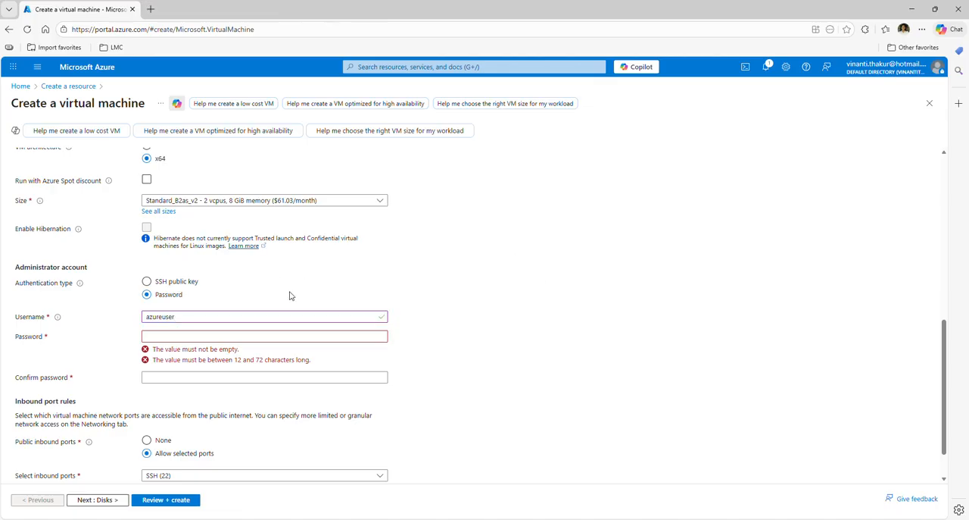
Step: Enter the administrator account password and repeat it in the confirmation field
left_click(195, 335)
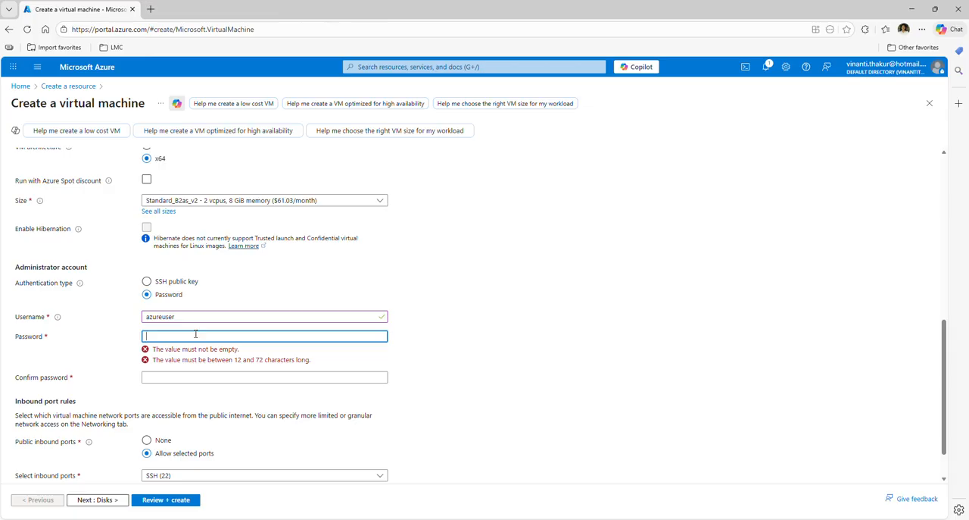
key("ctrl+v")
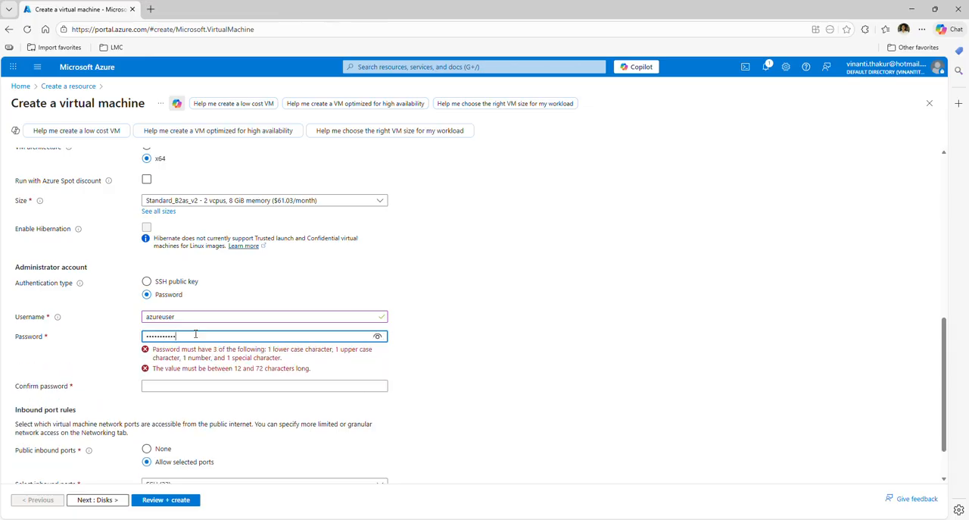
type("•••")
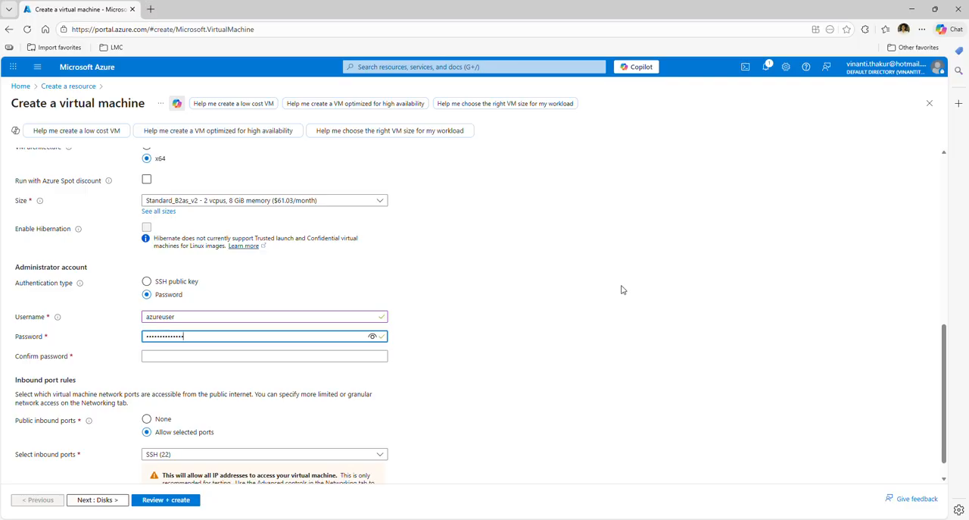
left_click(623, 290)
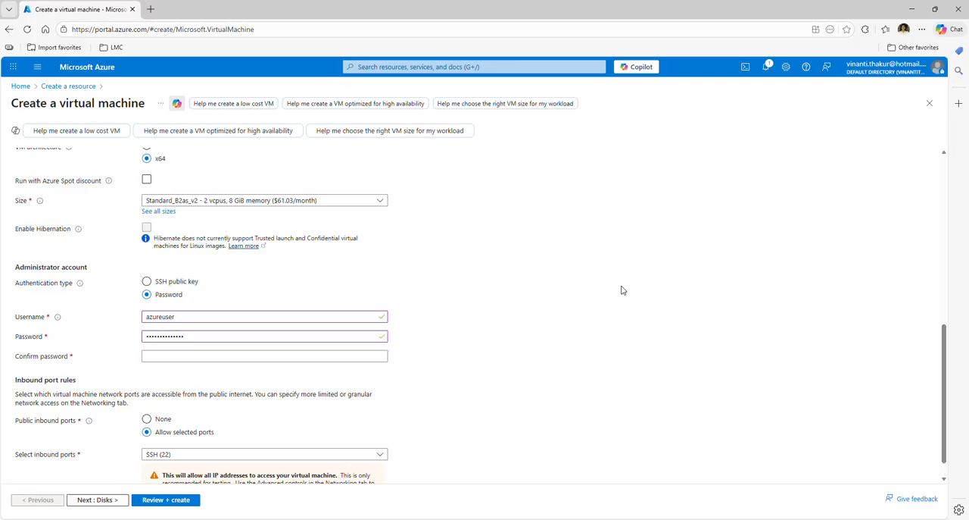
left_click(247, 353)
type("••••••••••••••")
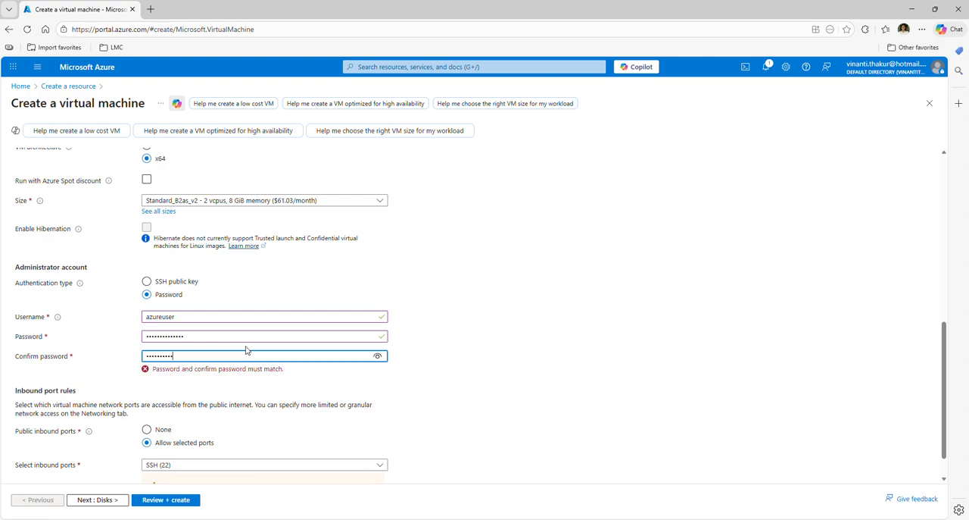
left_click(504, 321)
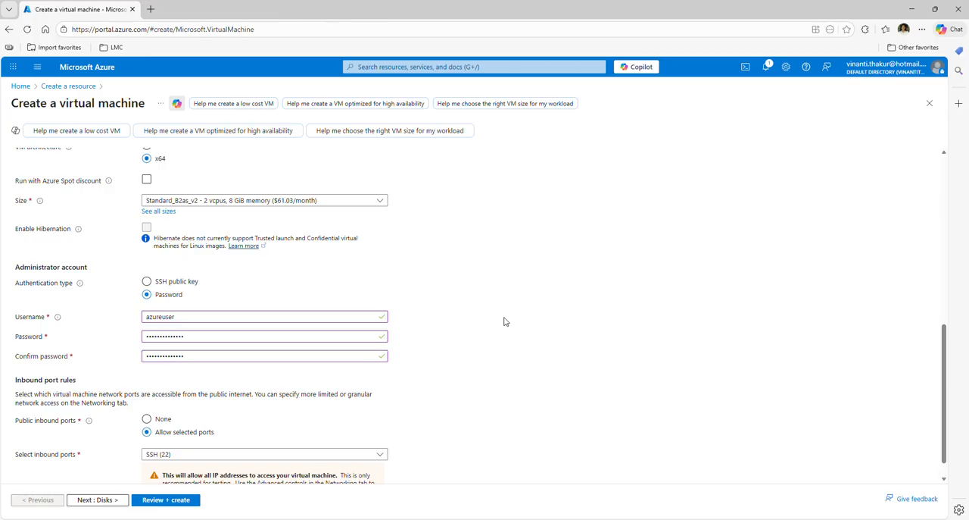
Step: Review the virtual machine configuration, dismiss the browser's offer to save the password, and create the virtual machine
scroll(498, 323, "down", 1)
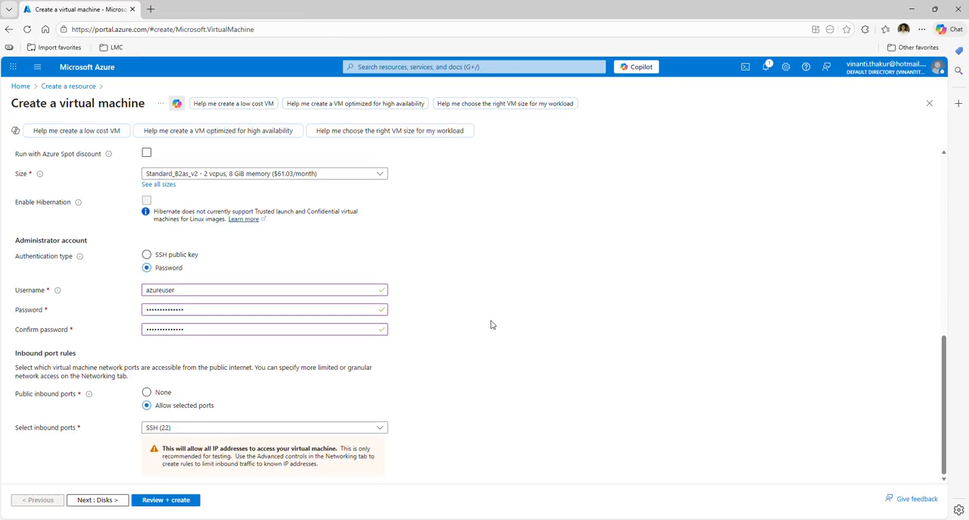
left_click(164, 500)
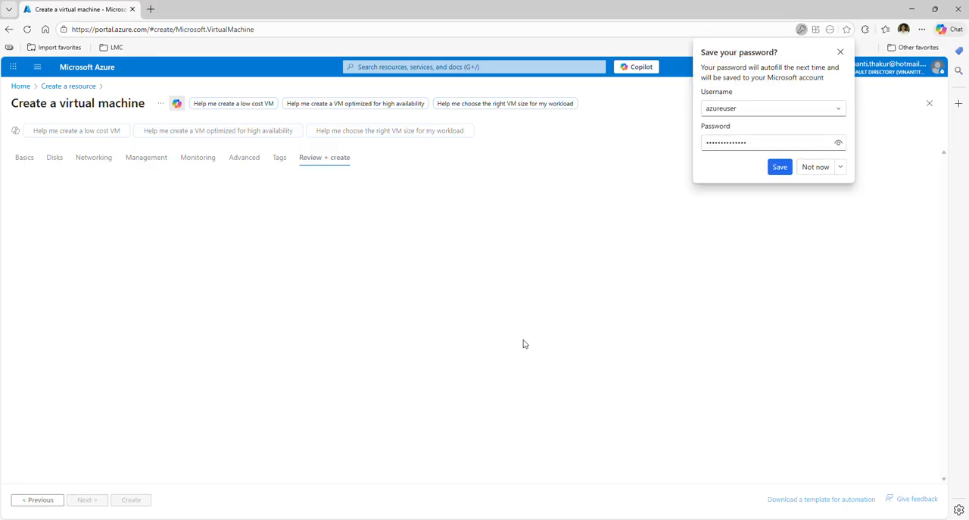
left_click(841, 52)
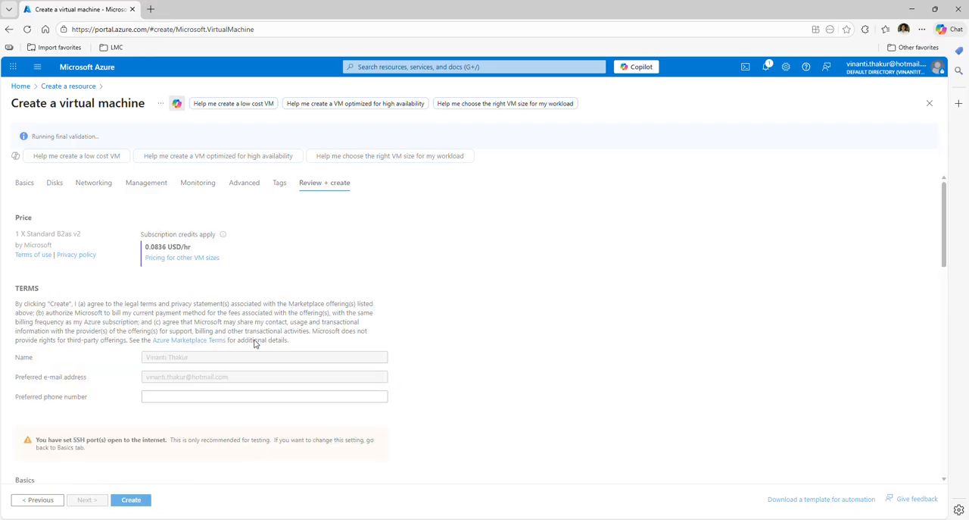
left_click(131, 500)
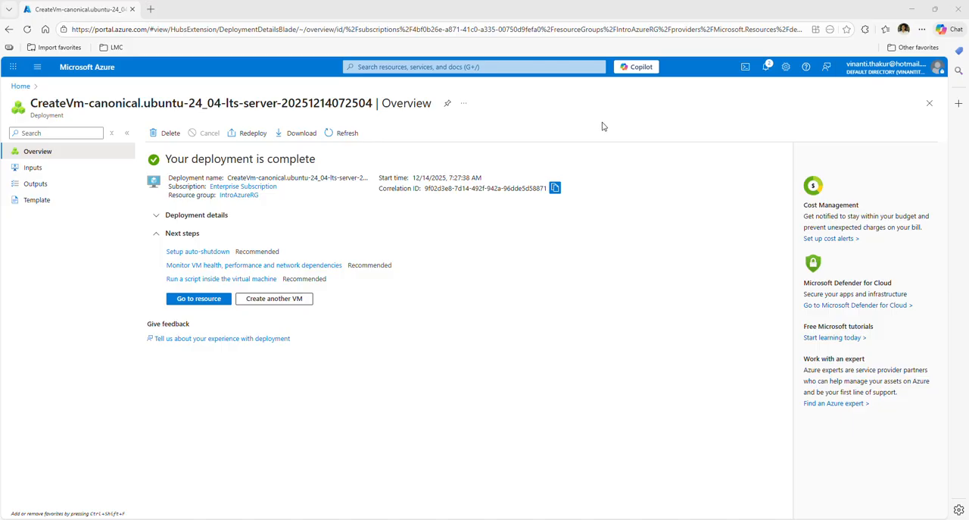
Step: Open the IntroAzureRG resource group from the home page and examine the resources deployed in it
left_click(20, 86)
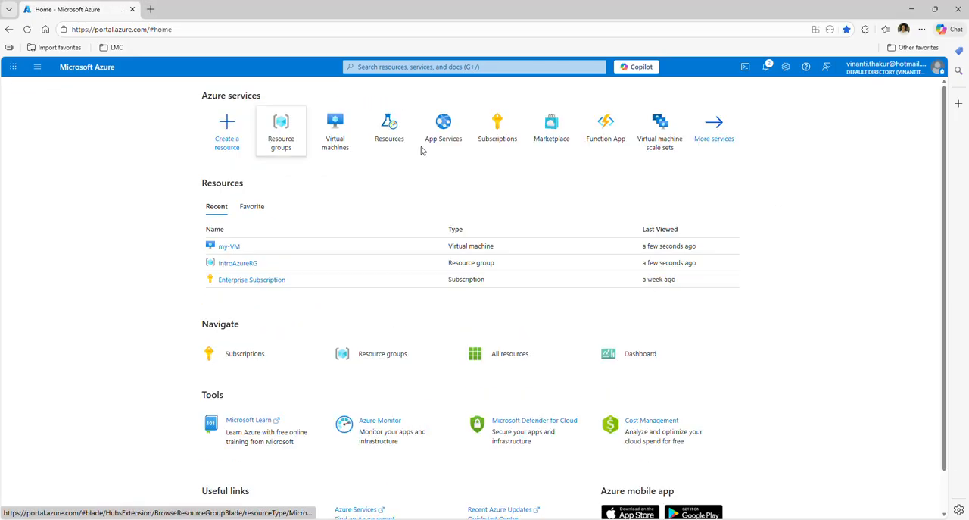
left_click(391, 366)
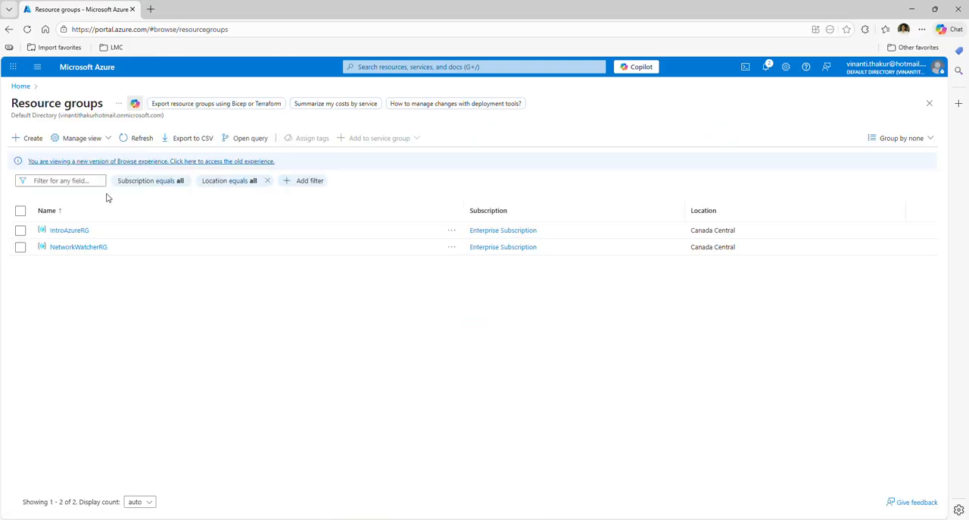
left_click(70, 230)
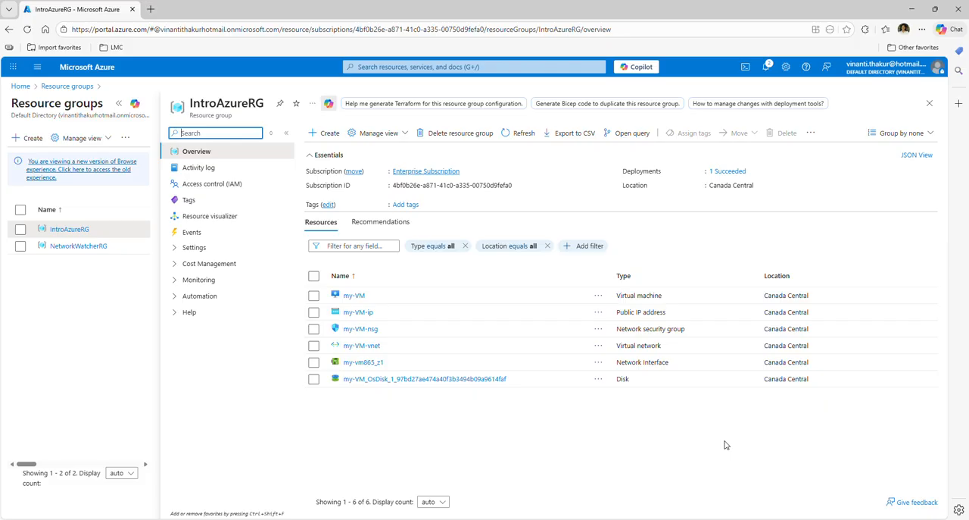
Step: Return to the resource groups list through the home page, reload it and reopen IntroAzureRG
left_click(20, 87)
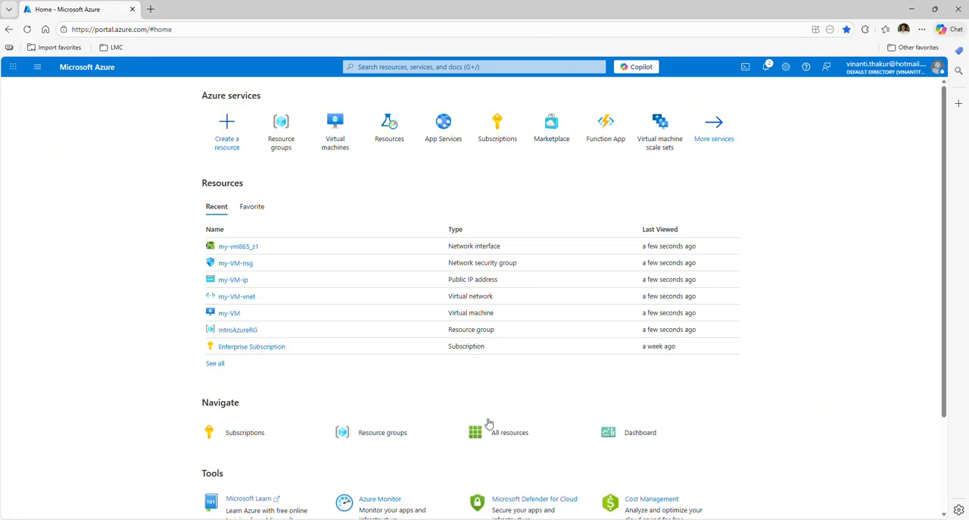
left_click(396, 439)
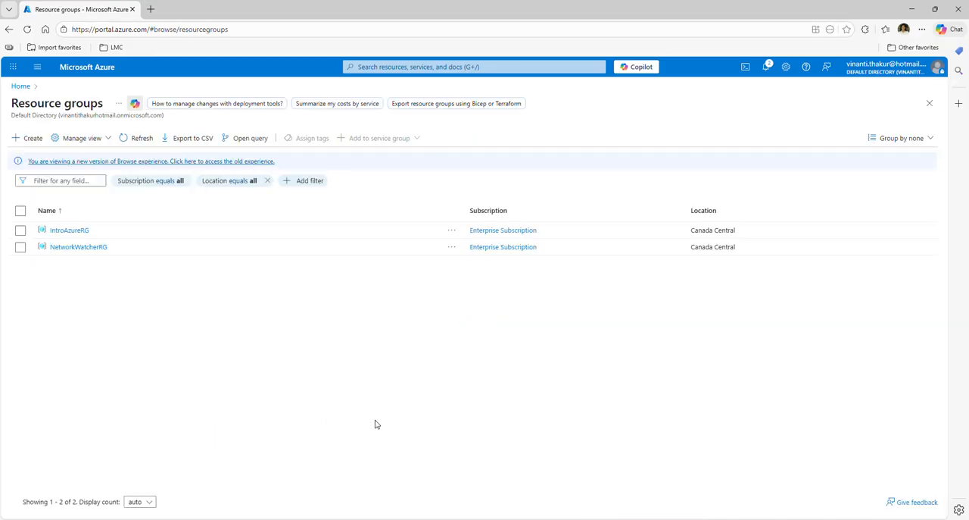
key("F5")
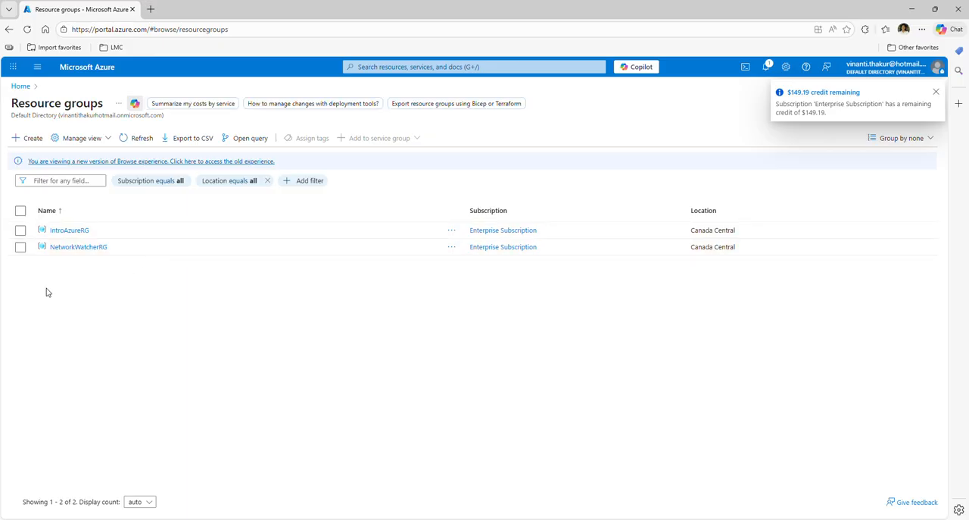
left_click(79, 231)
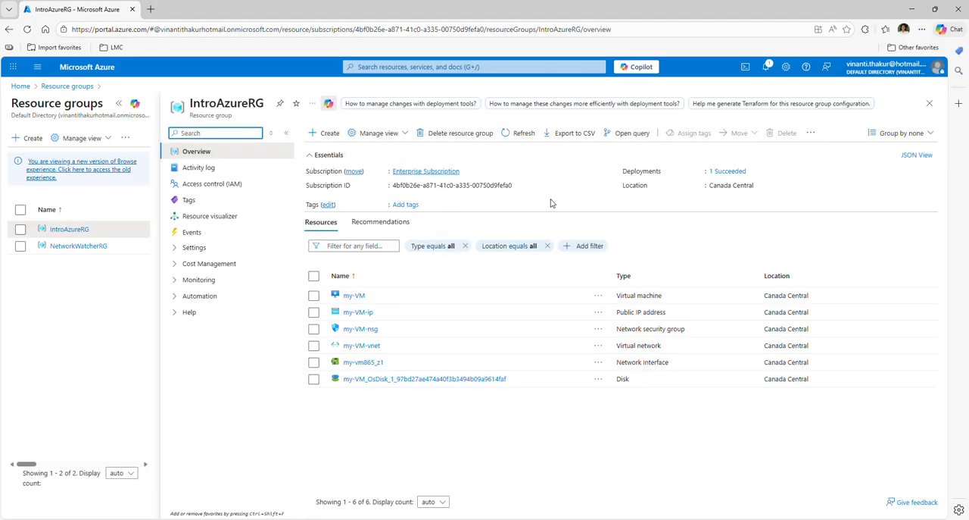
Step: Try to delete the IntroAzureRG resource group using its copied name as confirmation, and reload the page
left_click(458, 136)
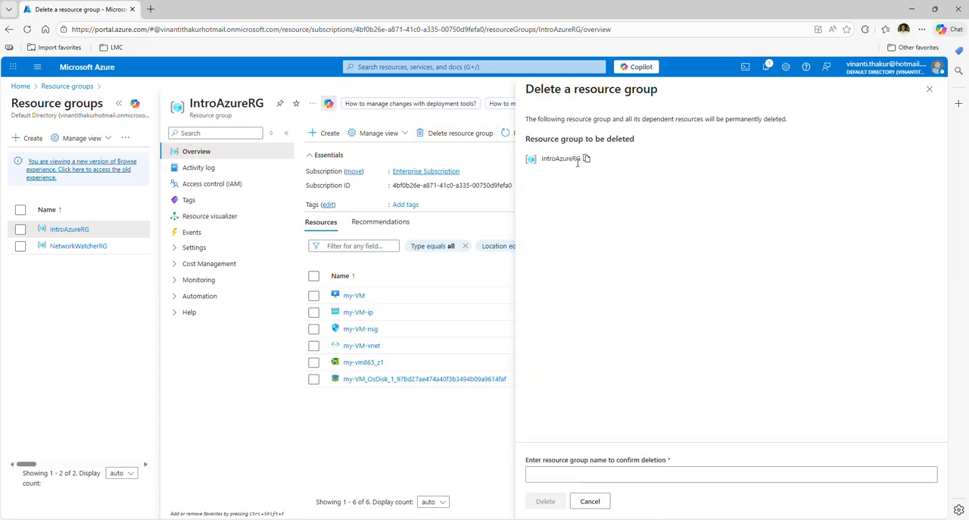
left_click(587, 160)
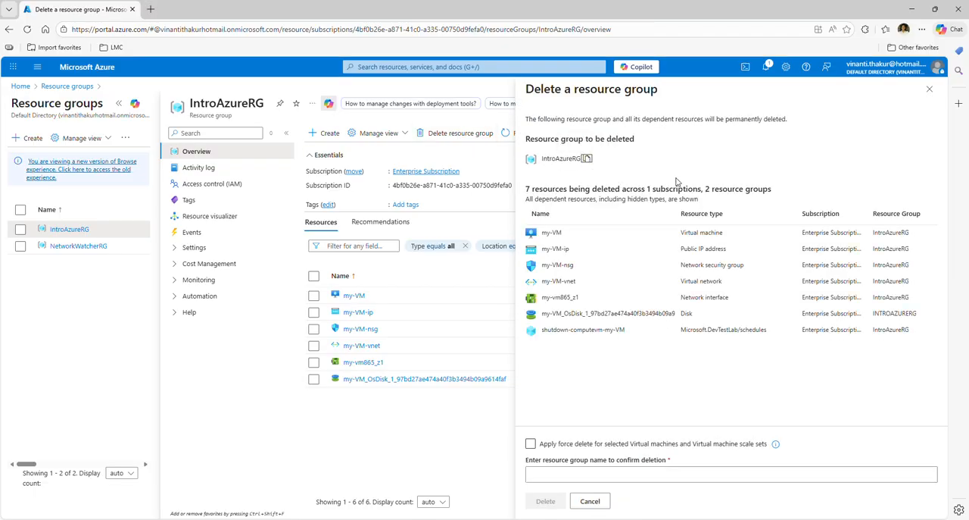
left_click(546, 475)
key("ctrl+v")
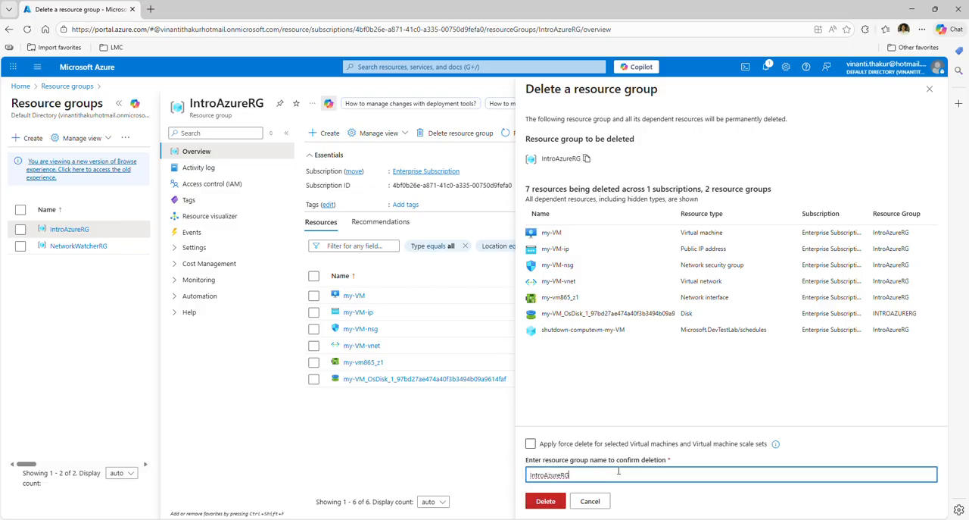
left_click(536, 501)
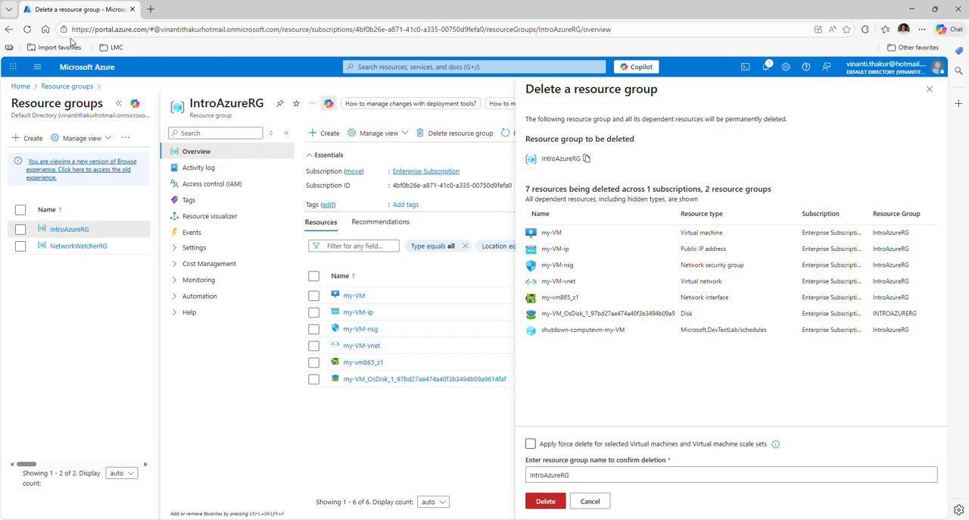
left_click(26, 29)
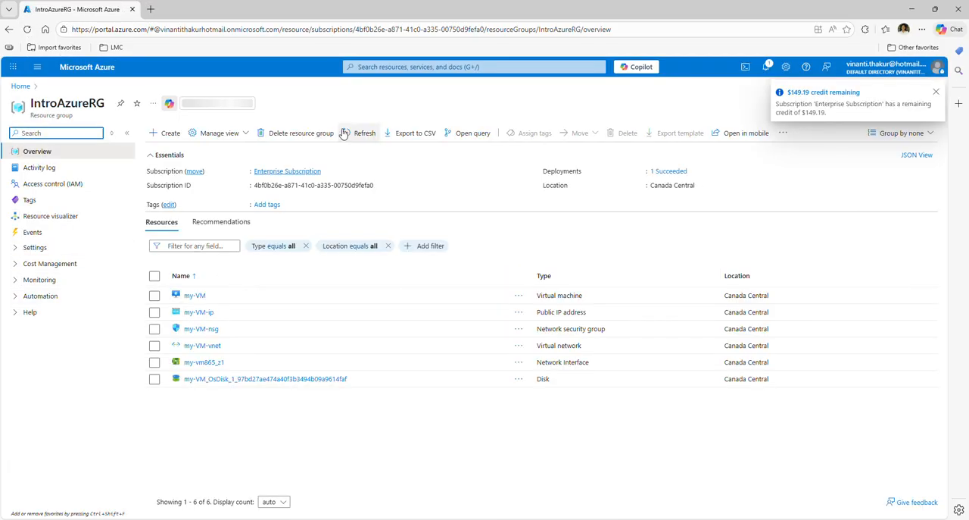
Step: Delete the IntroAzureRG resource group with its name entered as confirmation, and minimize the browser window
left_click(287, 133)
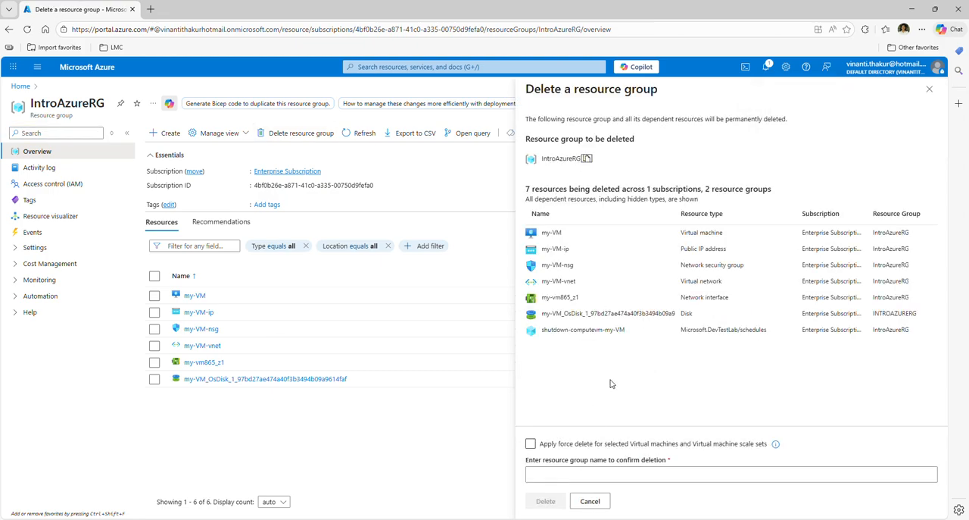
left_click(576, 474)
key("ctrl+v")
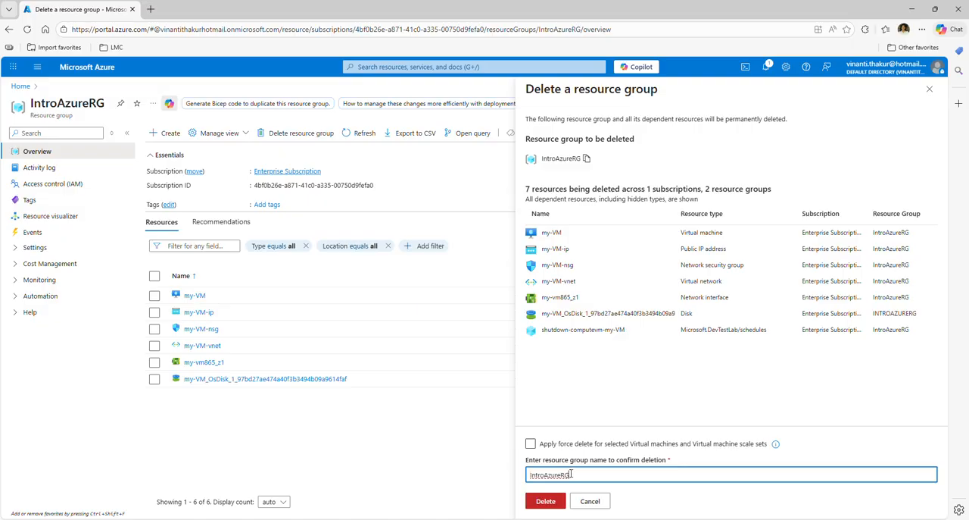
left_click(562, 497)
left_click(735, 349)
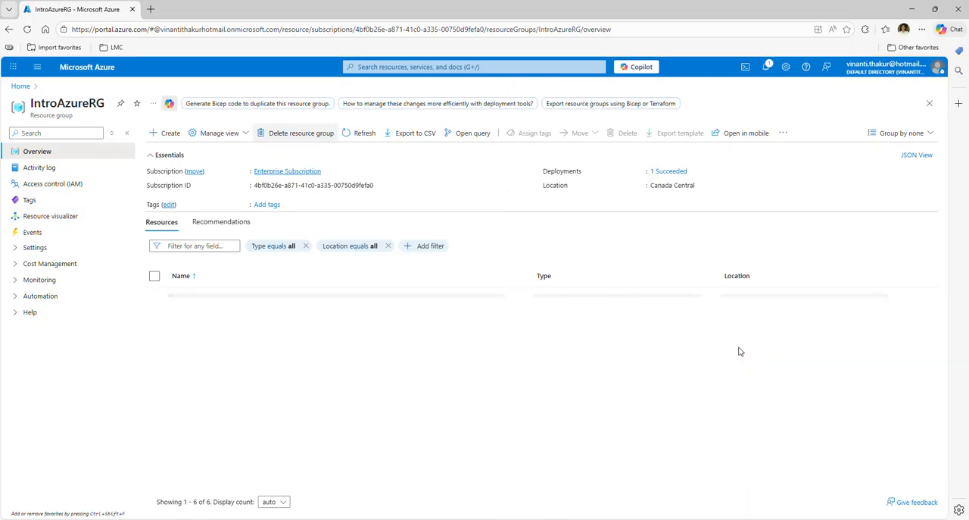
left_click(913, 12)
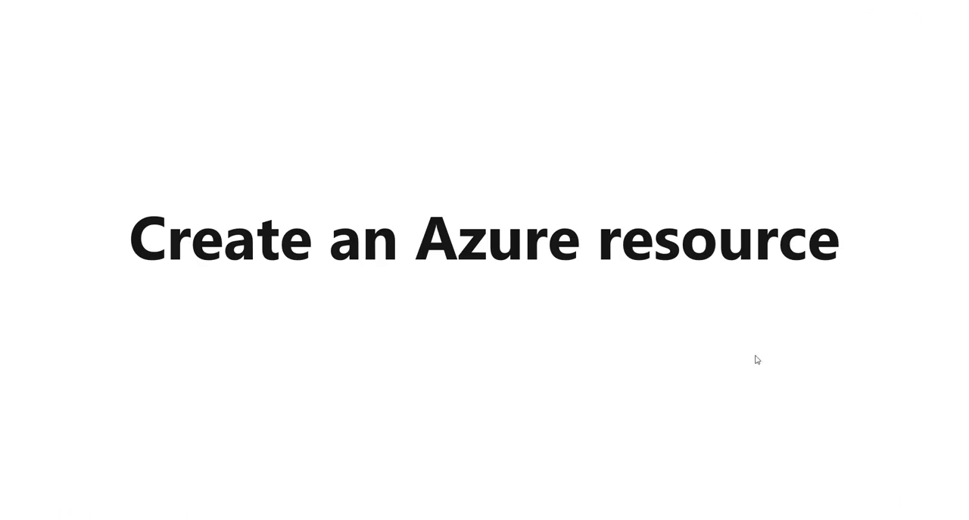